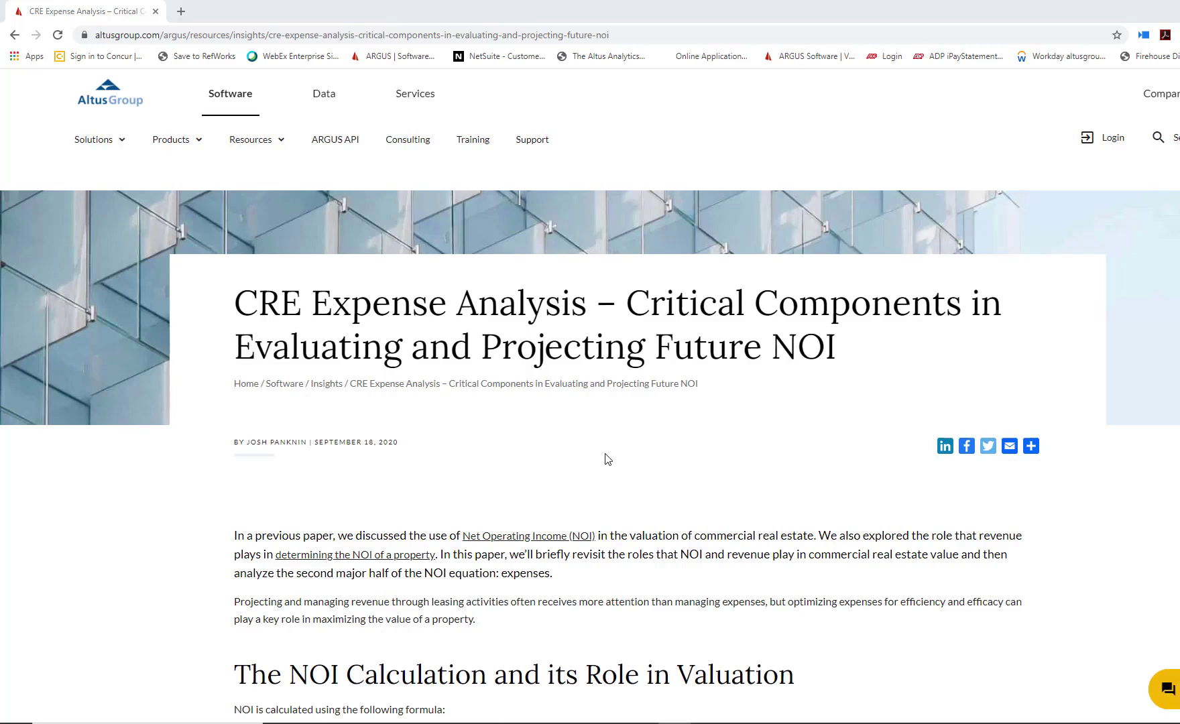
# Scroll the Altus Group article to the NOI formula: $1,000,000 revenue minus $400,000 expenses equals $600,000
pyautogui.scroll(-6, 607, 459)
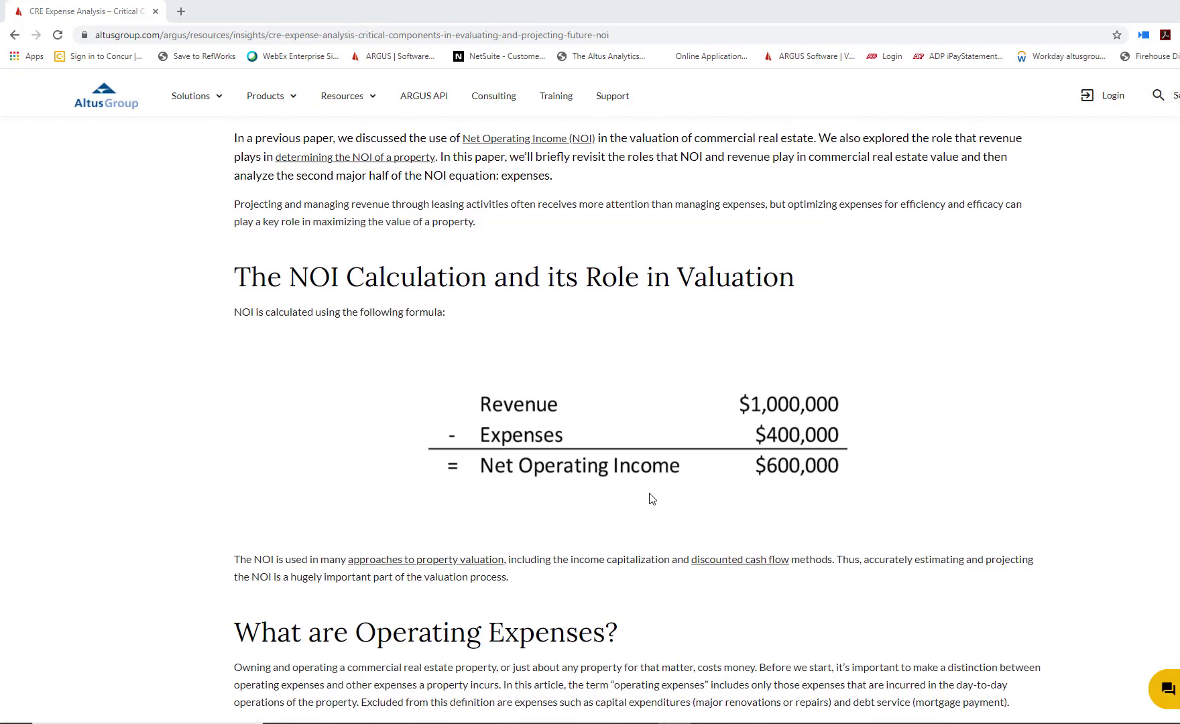
# Read through the article's Fixed and Variable Expenses examples, then scroll back to the top
pyautogui.scroll(6, 650, 497)
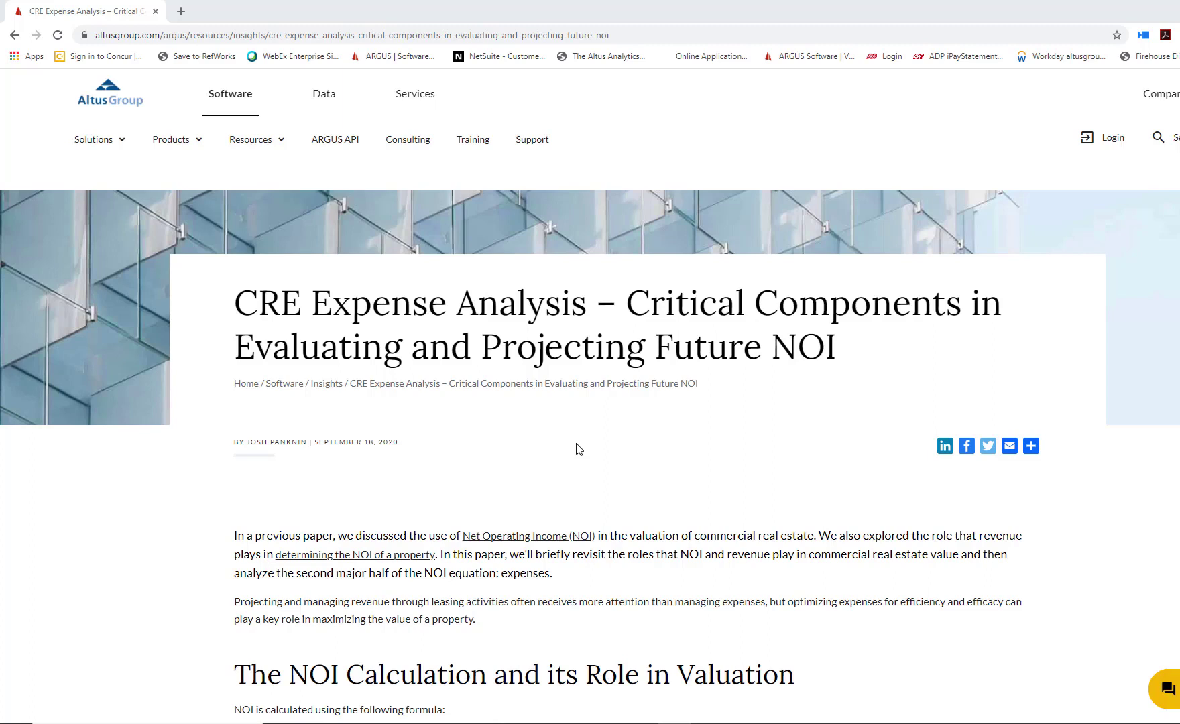
pyautogui.scroll(-4, 655, 510)
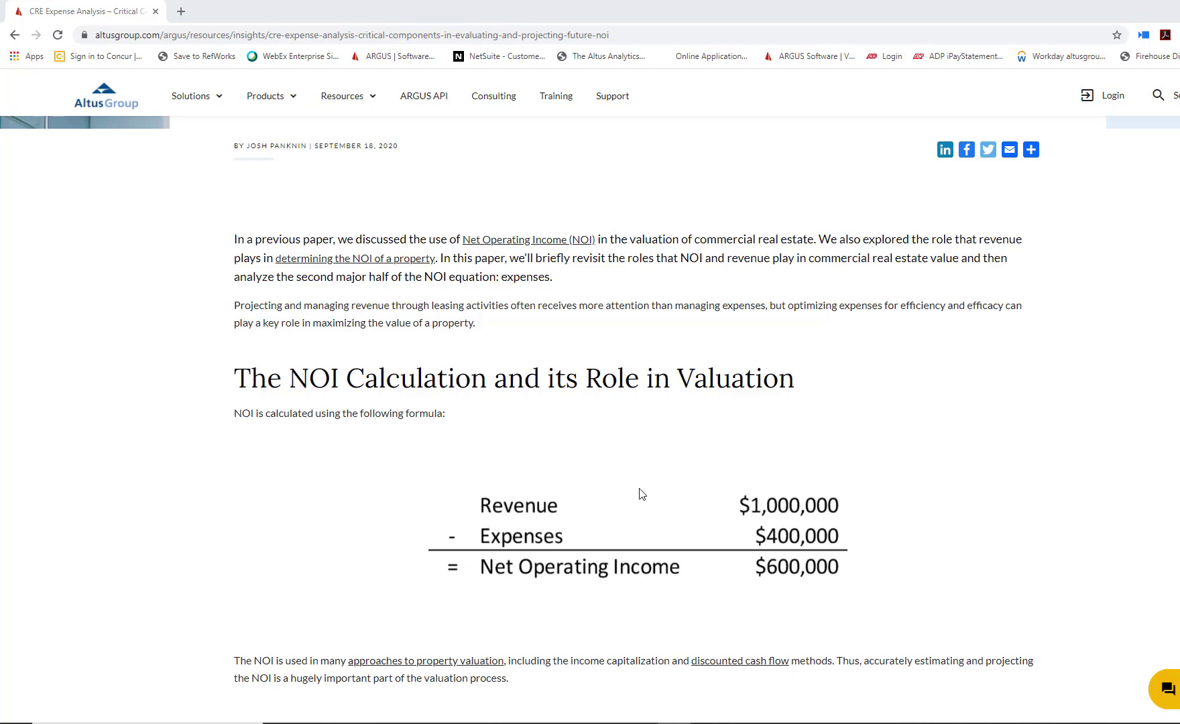
pyautogui.scroll(-15, 642, 494)
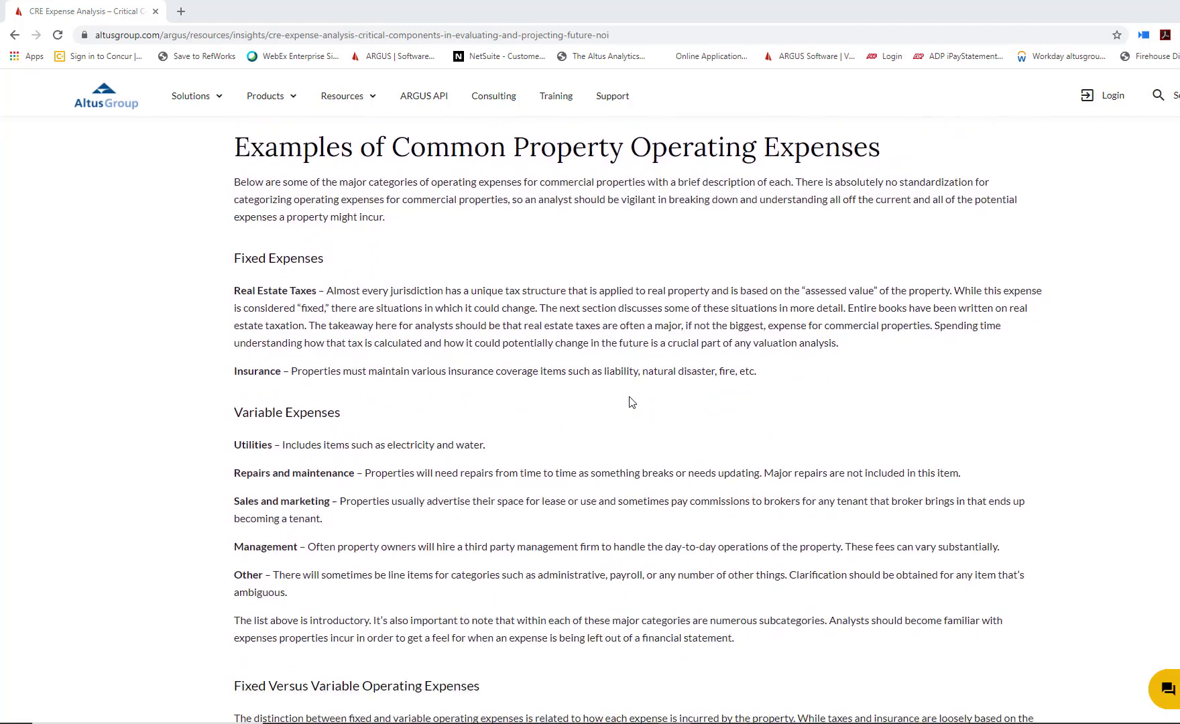
pyautogui.scroll(-2, 642, 452)
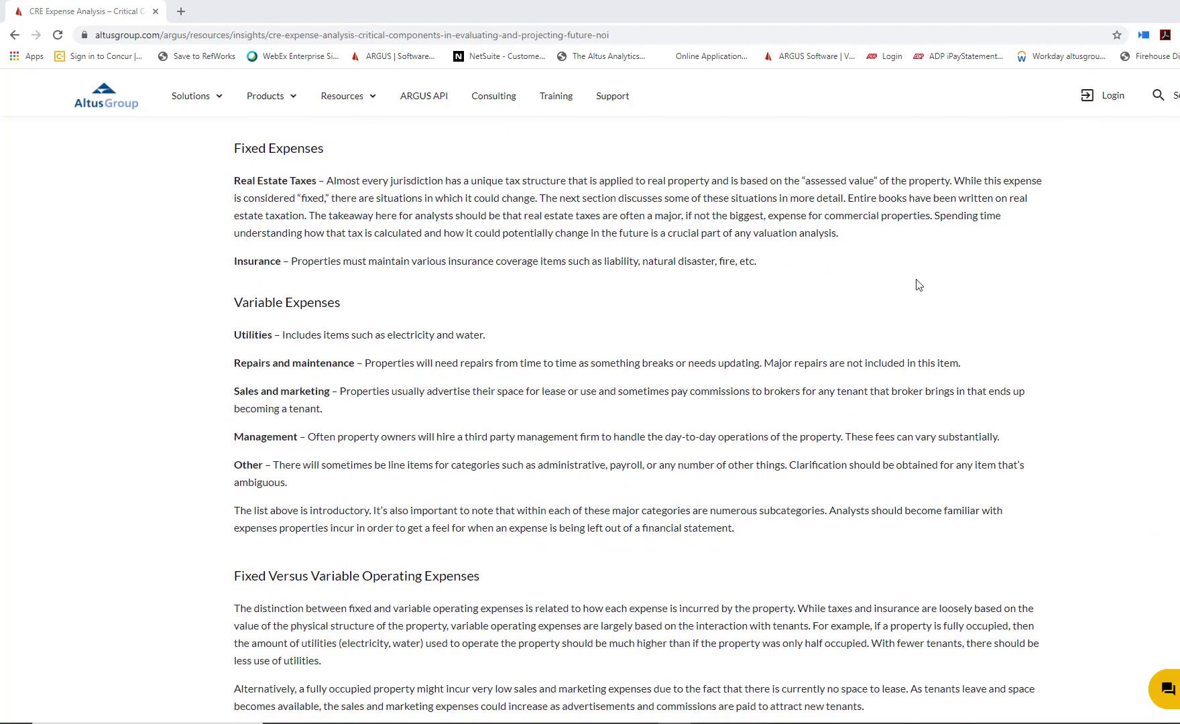
pyautogui.scroll(17, 804, 610)
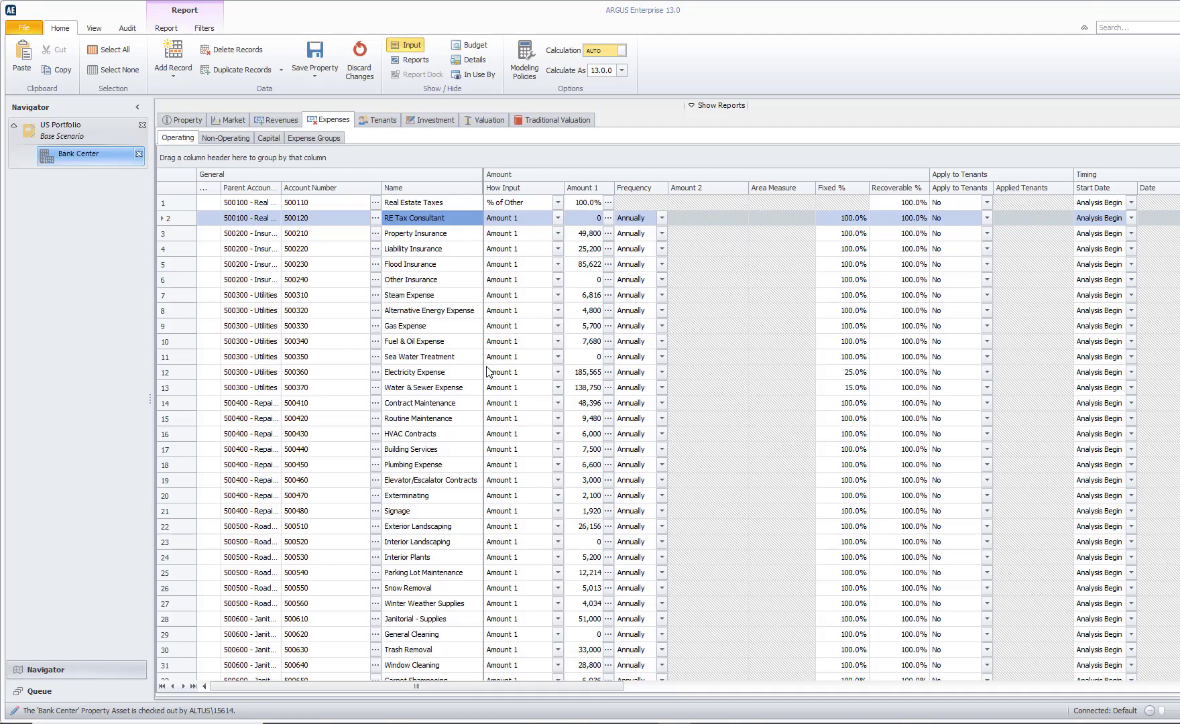
pyautogui.click(585, 326)
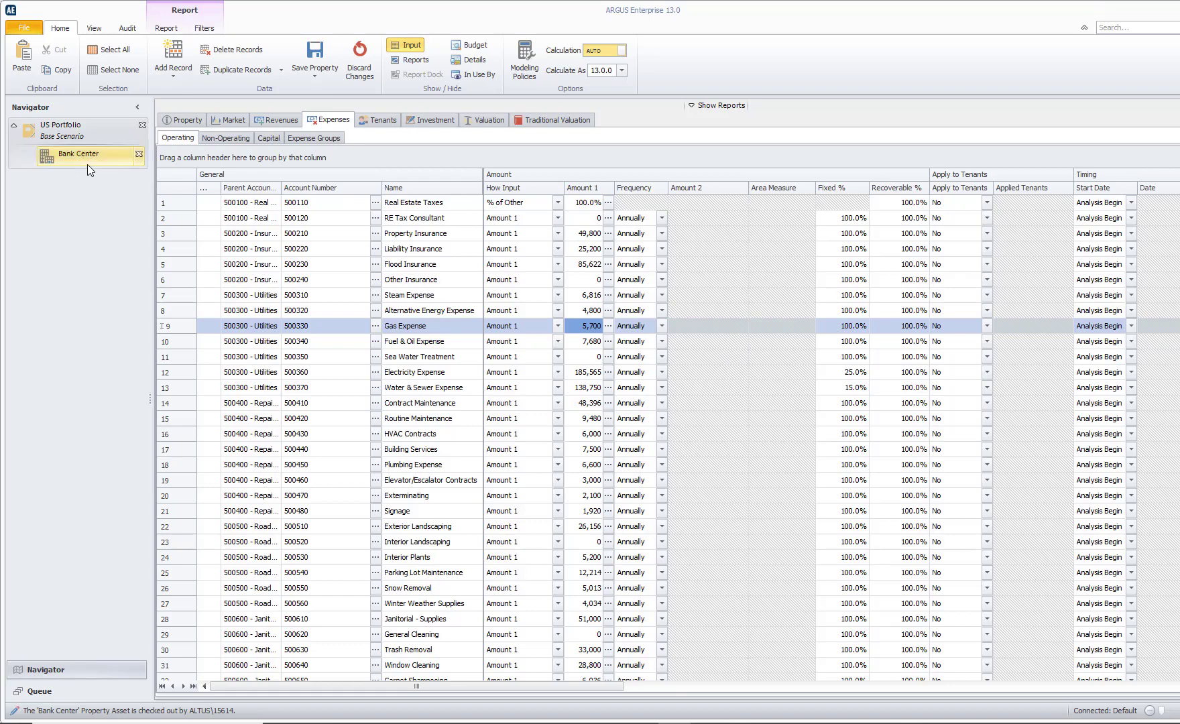
pyautogui.click(337, 125)
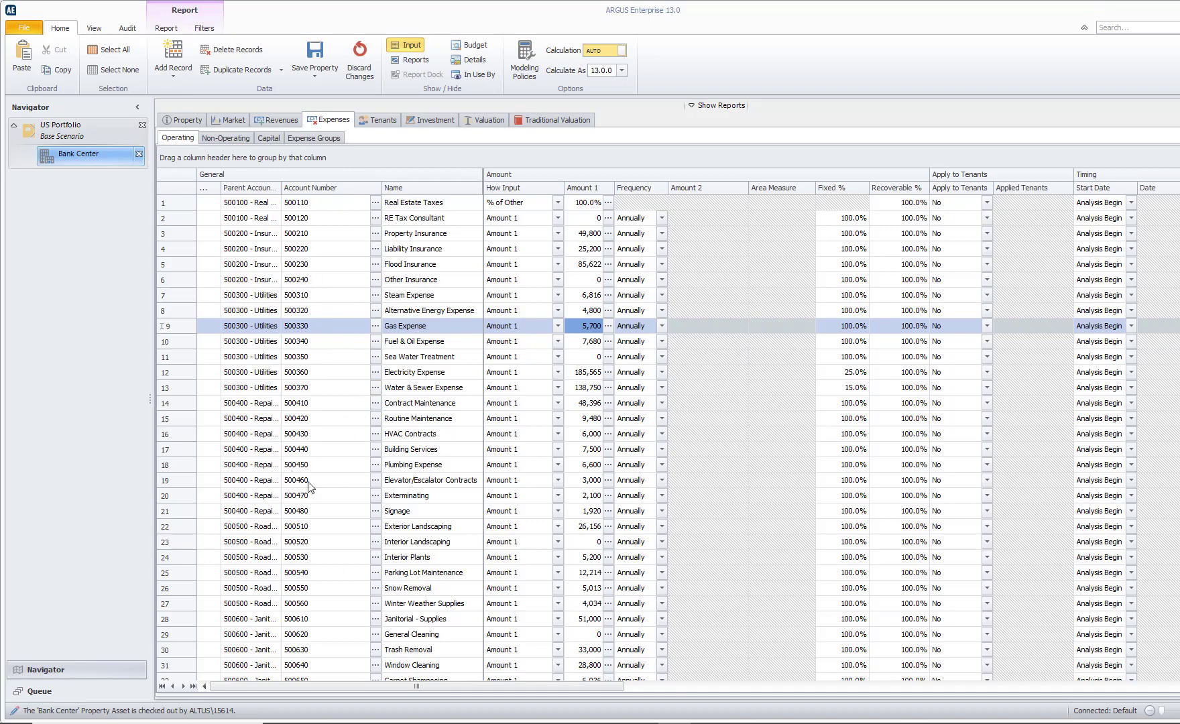
# Autofit the Account Number column and keep Fuel & Oil Expense's input method as Amount 1
pyautogui.doubleClick(381, 188)
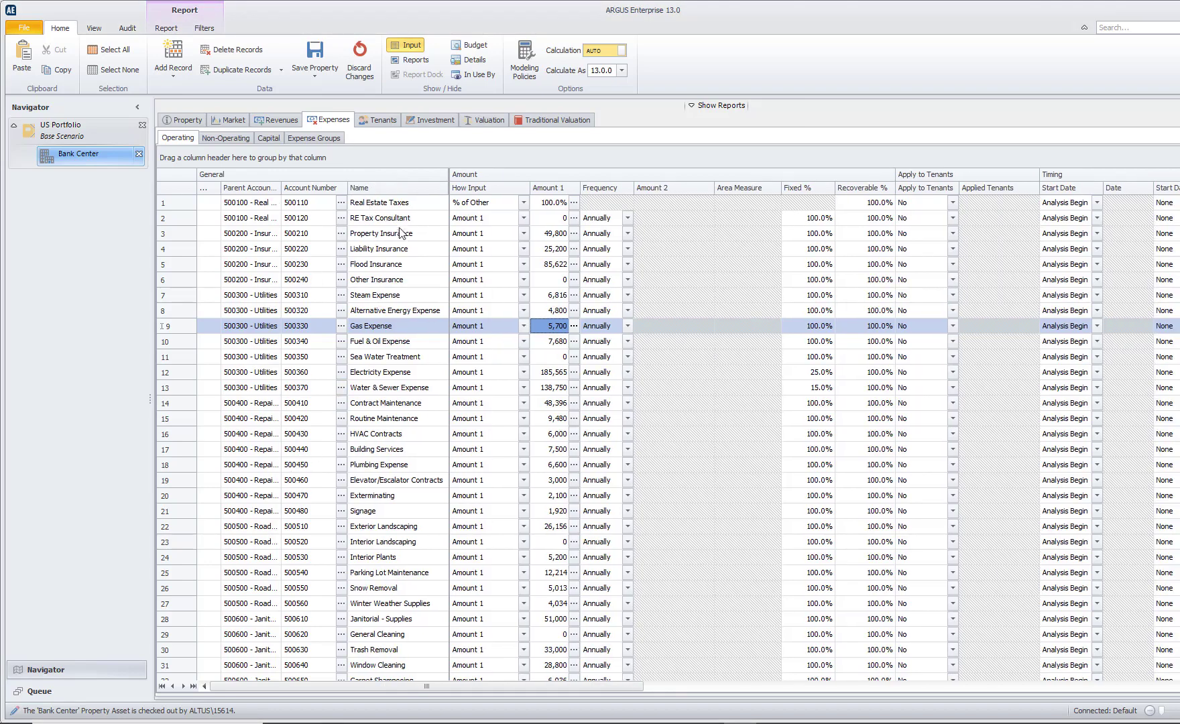
pyautogui.click(400, 342)
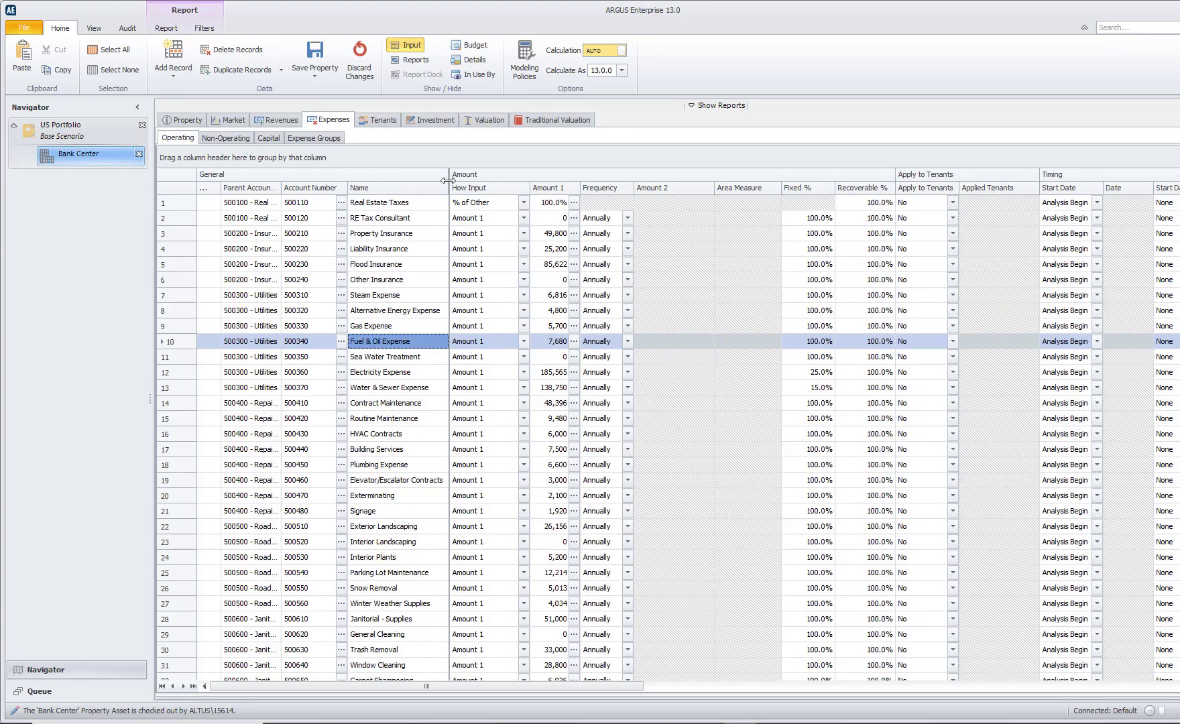
pyautogui.click(523, 342)
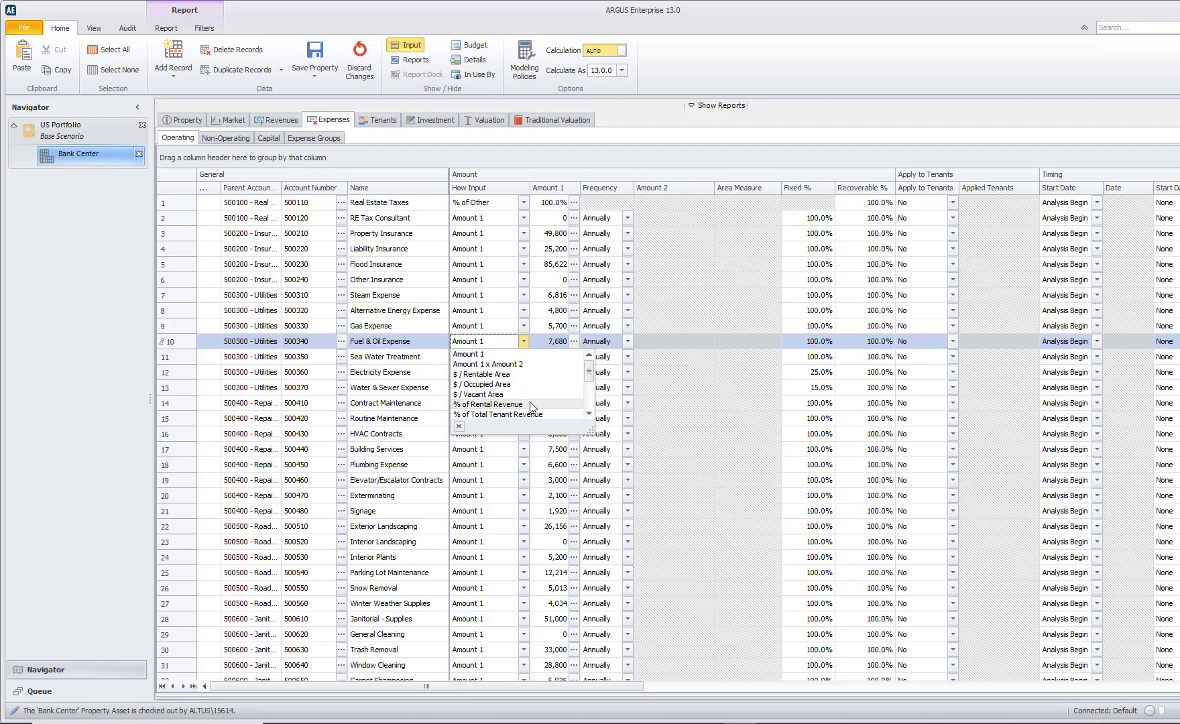
pyautogui.click(524, 341)
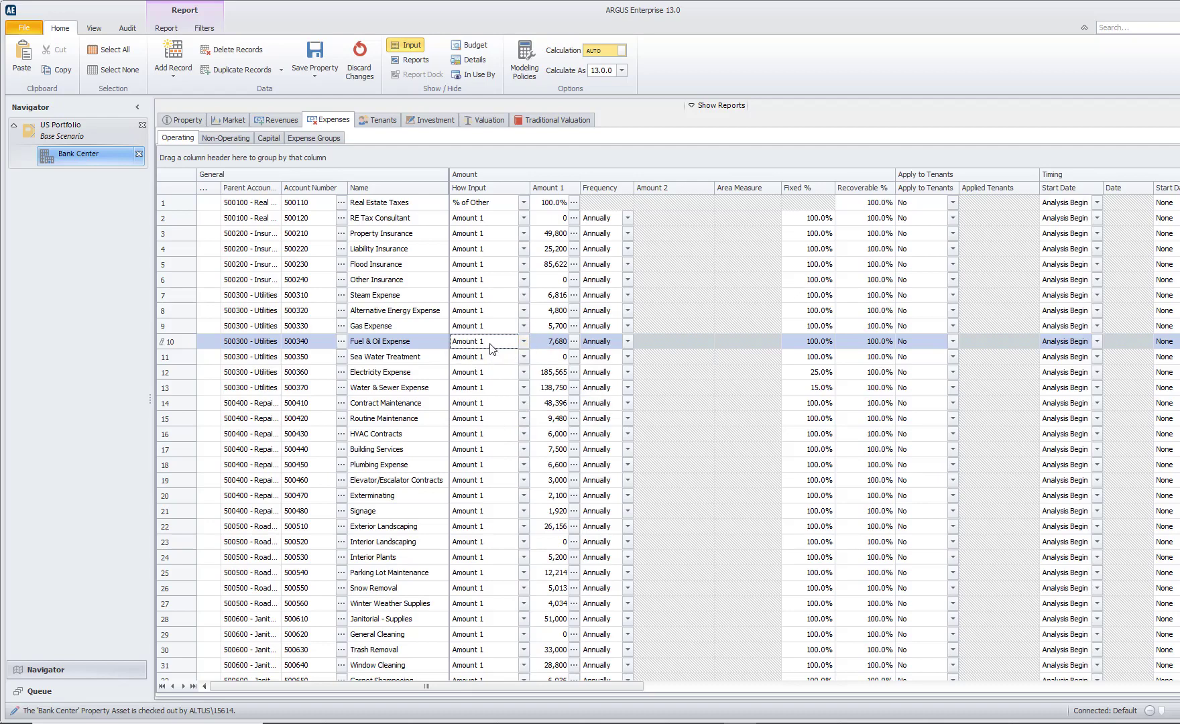
# Review Fuel & Oil Expense's 7,680 amount and keep its frequency Annually
pyautogui.click(547, 341)
pyautogui.click(627, 342)
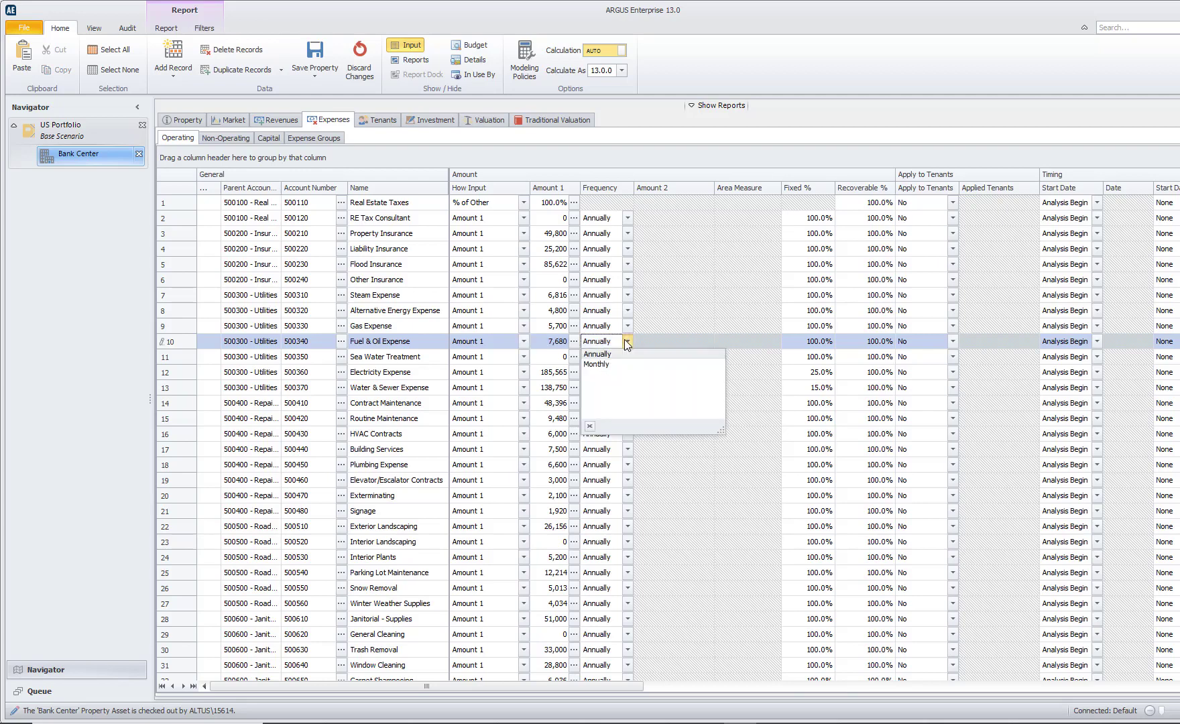
pyautogui.click(599, 354)
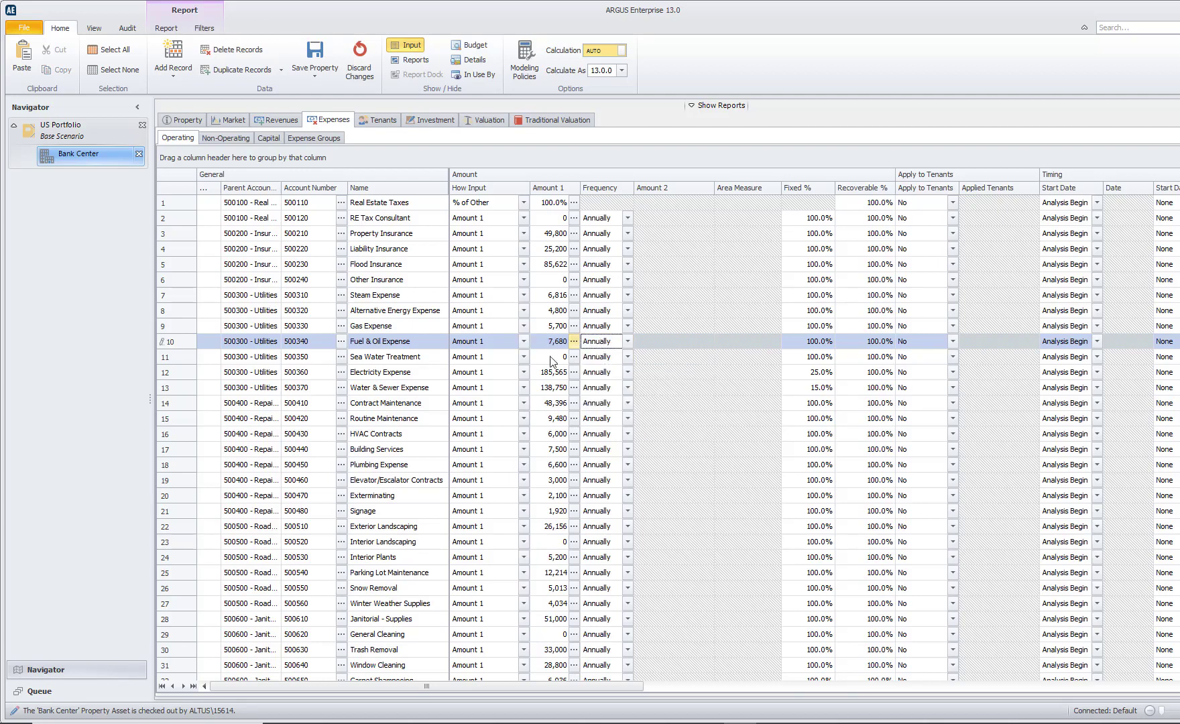
pyautogui.click(801, 342)
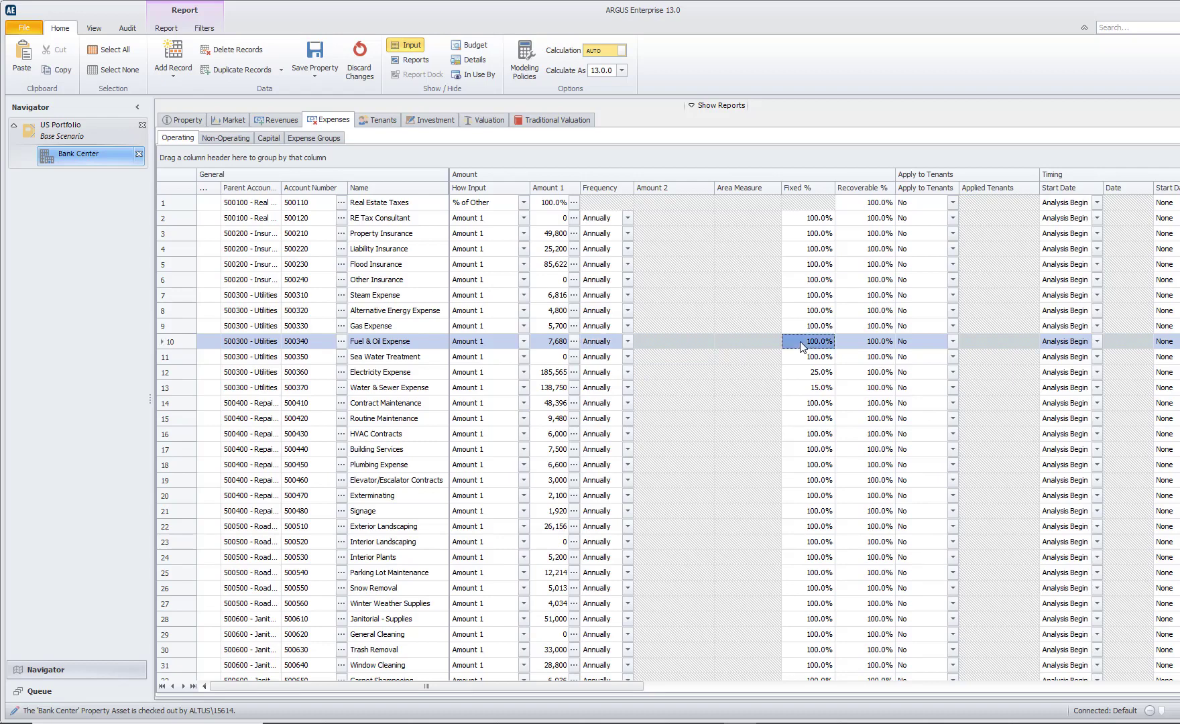
pyautogui.click(801, 341)
pyautogui.click(544, 246)
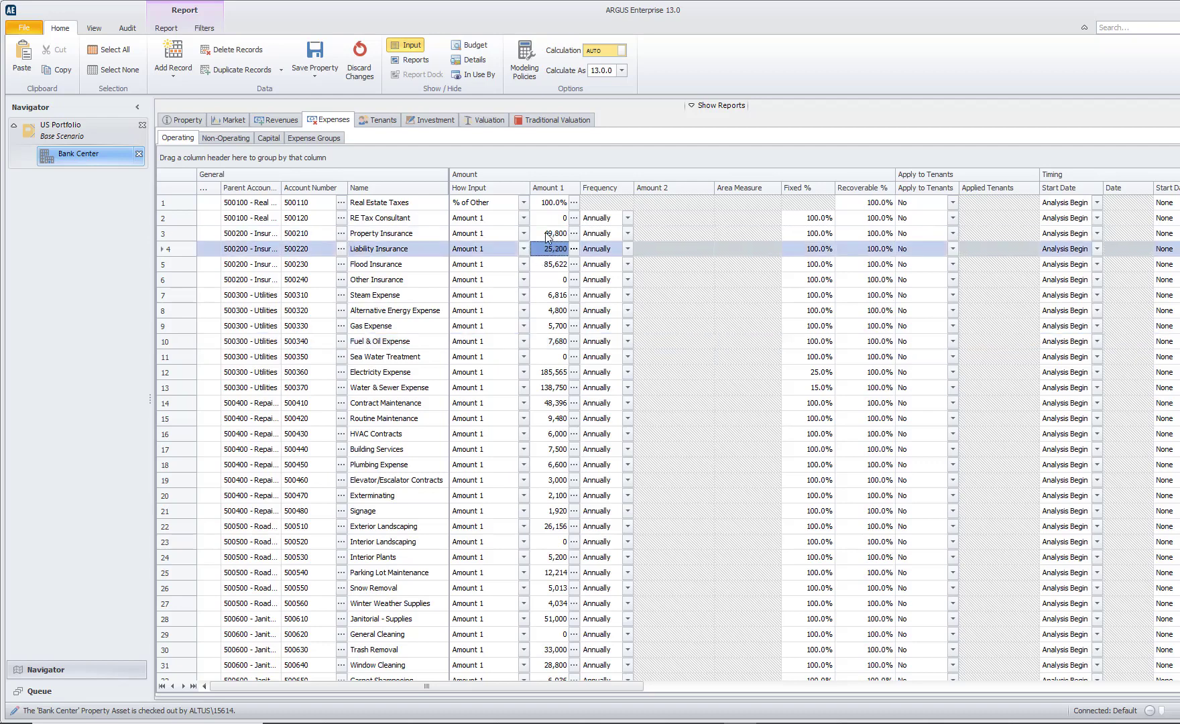
pyautogui.click(545, 234)
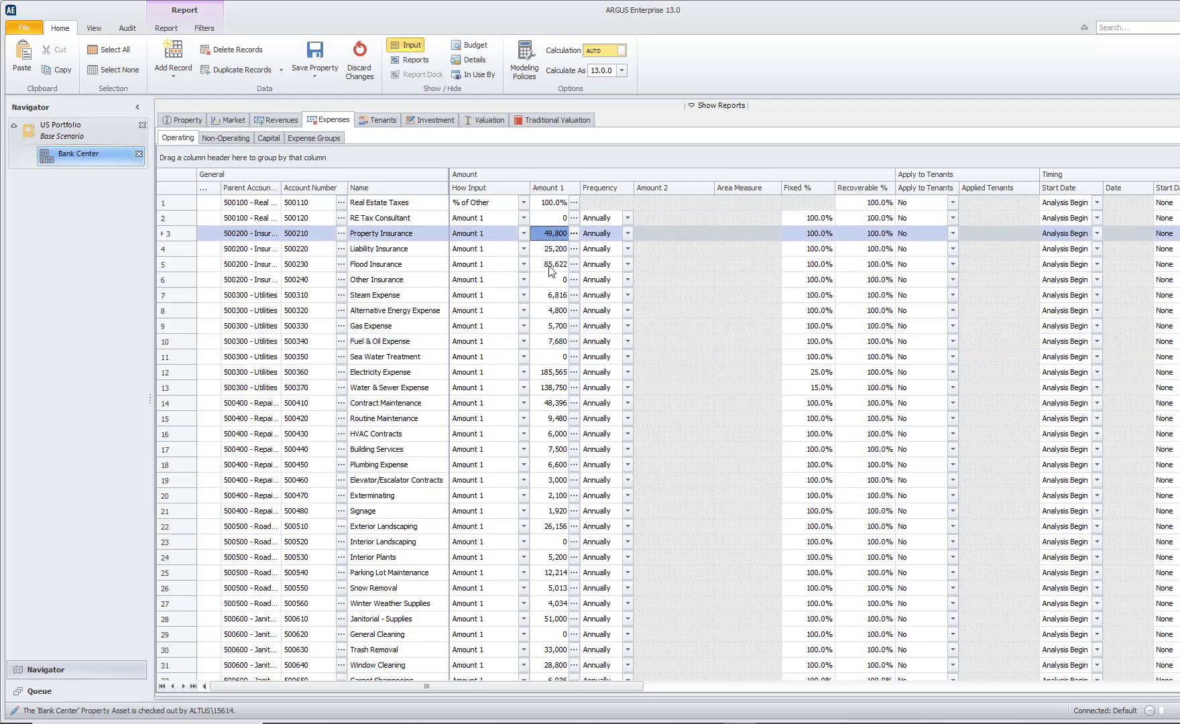
pyautogui.press('Down')
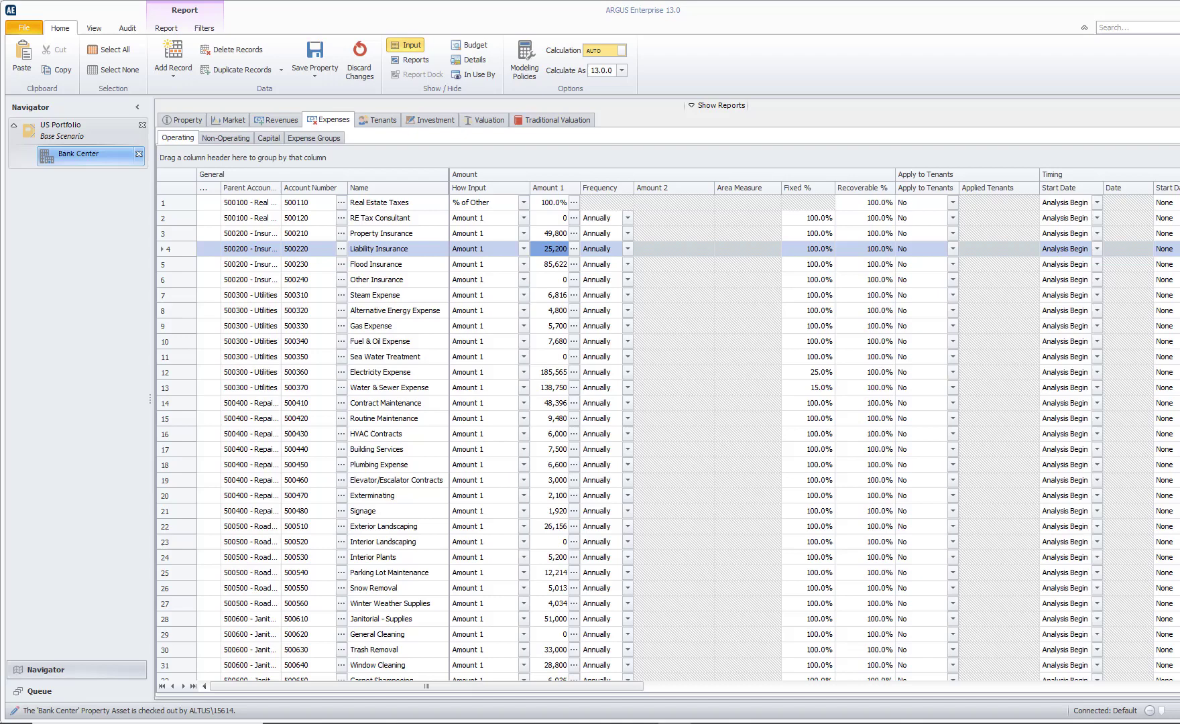
pyautogui.click(819, 379)
pyautogui.click(425, 374)
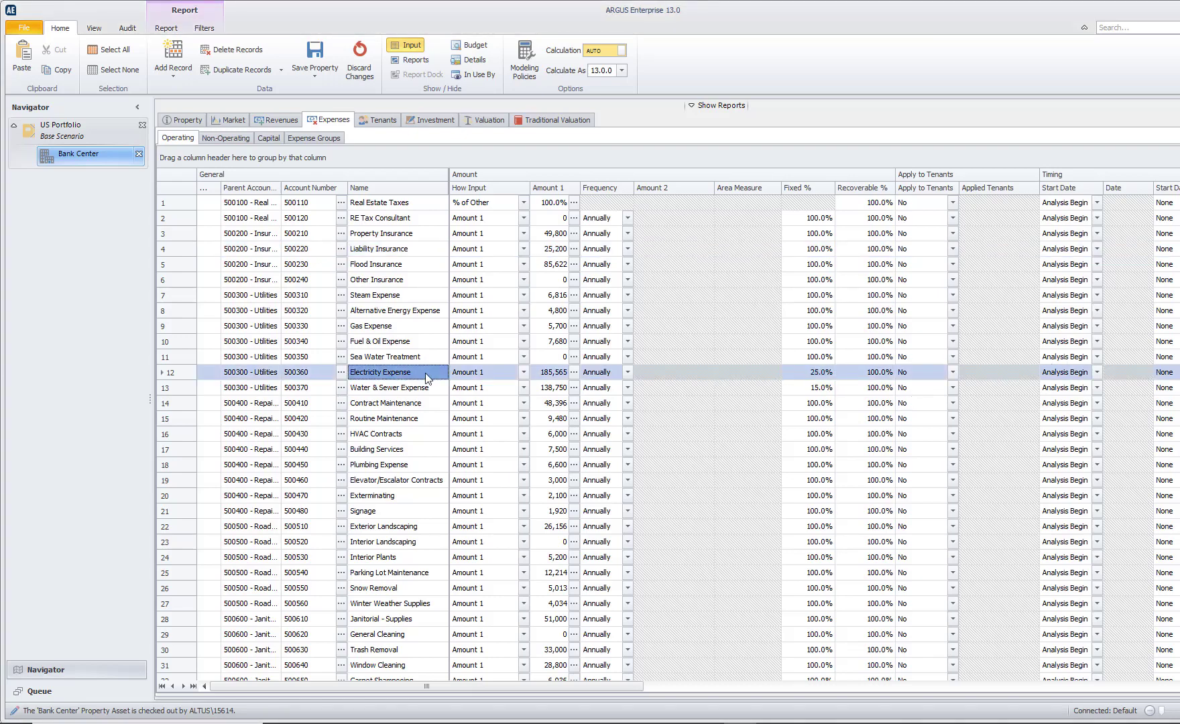
pyautogui.click(553, 374)
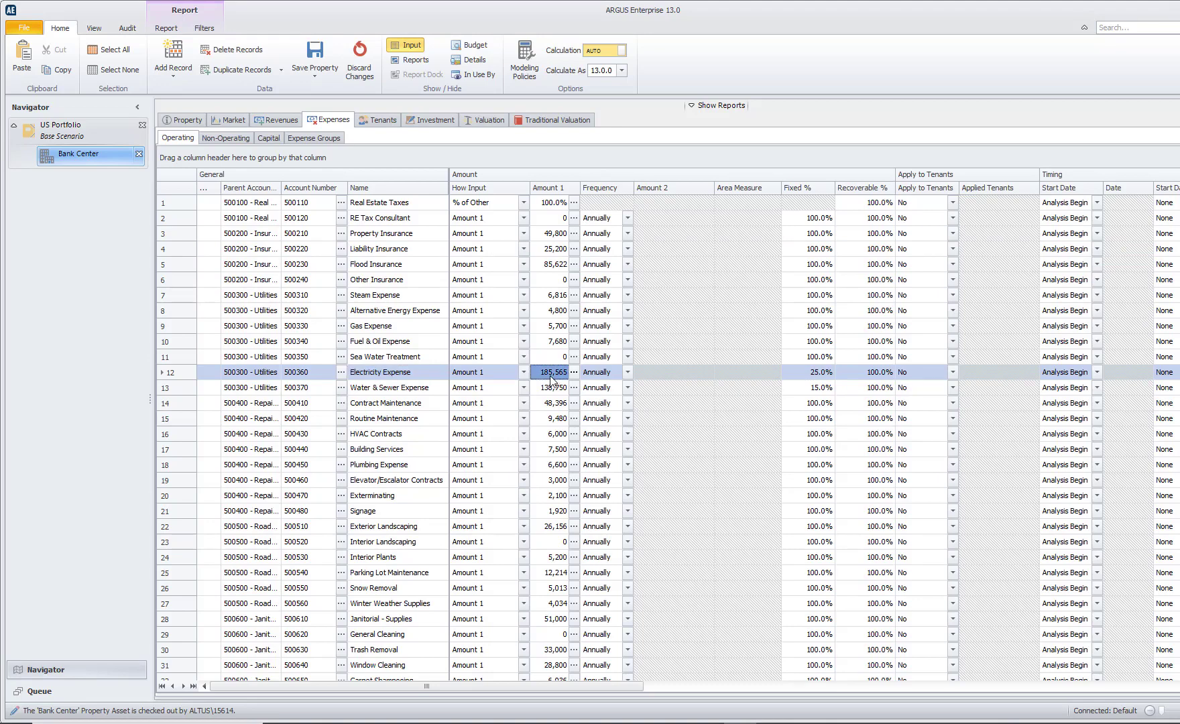
pyautogui.click(807, 374)
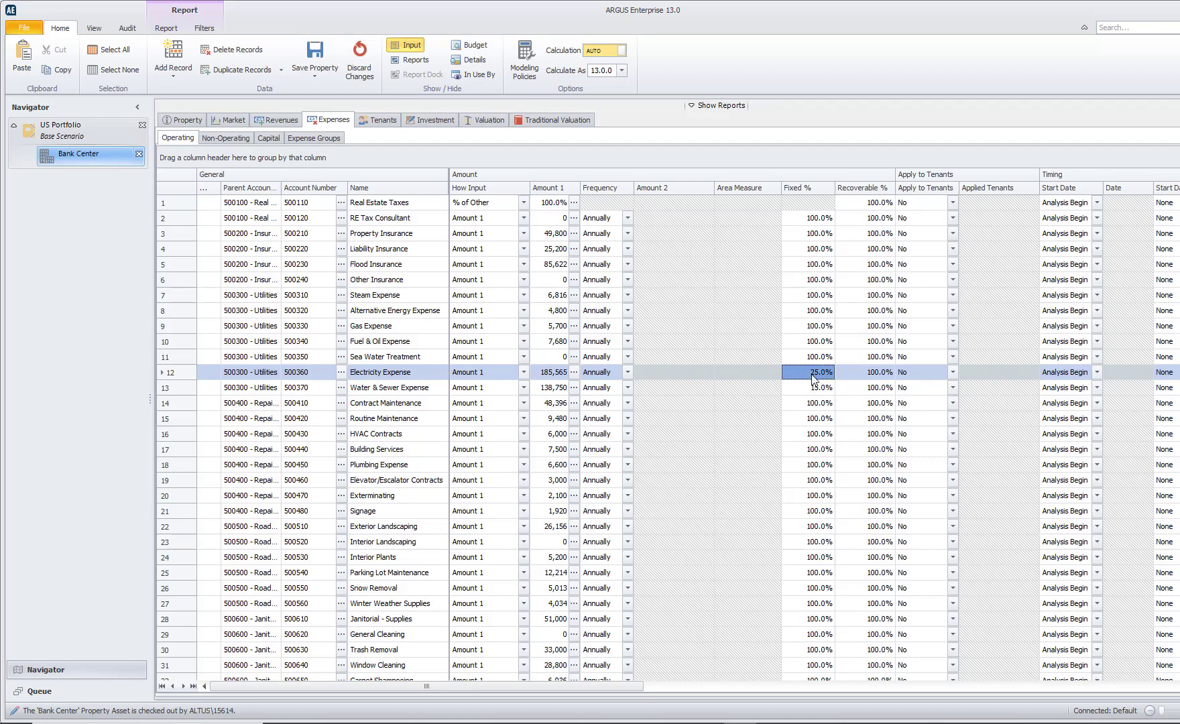
pyautogui.click(813, 378)
pyautogui.press('Down')
pyautogui.press('Down')
pyautogui.press('Up')
pyautogui.press('Up')
# Change Electricity Expense from 25.0% to 100.0% fixed and check its Year 1 cash flow of 185,565
pyautogui.click(806, 372)
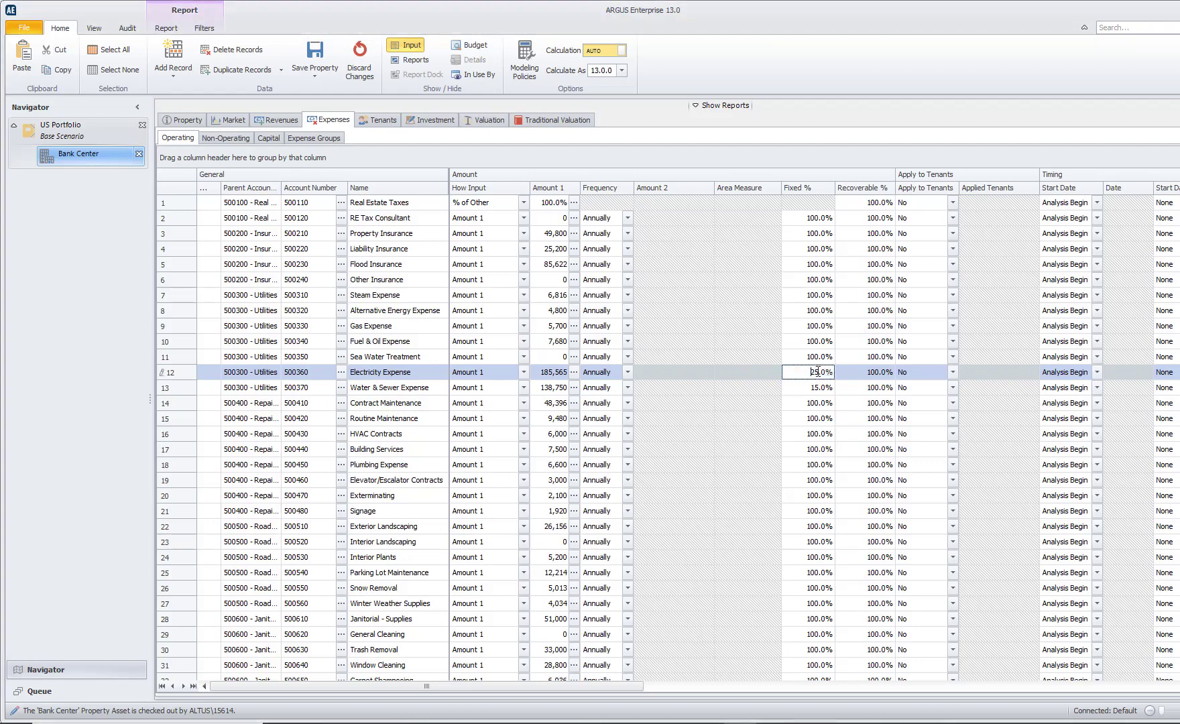
pyautogui.doubleClick(817, 372)
pyautogui.write('100')
pyautogui.press('Return')
pyautogui.hotkey('ctrl', 'r')
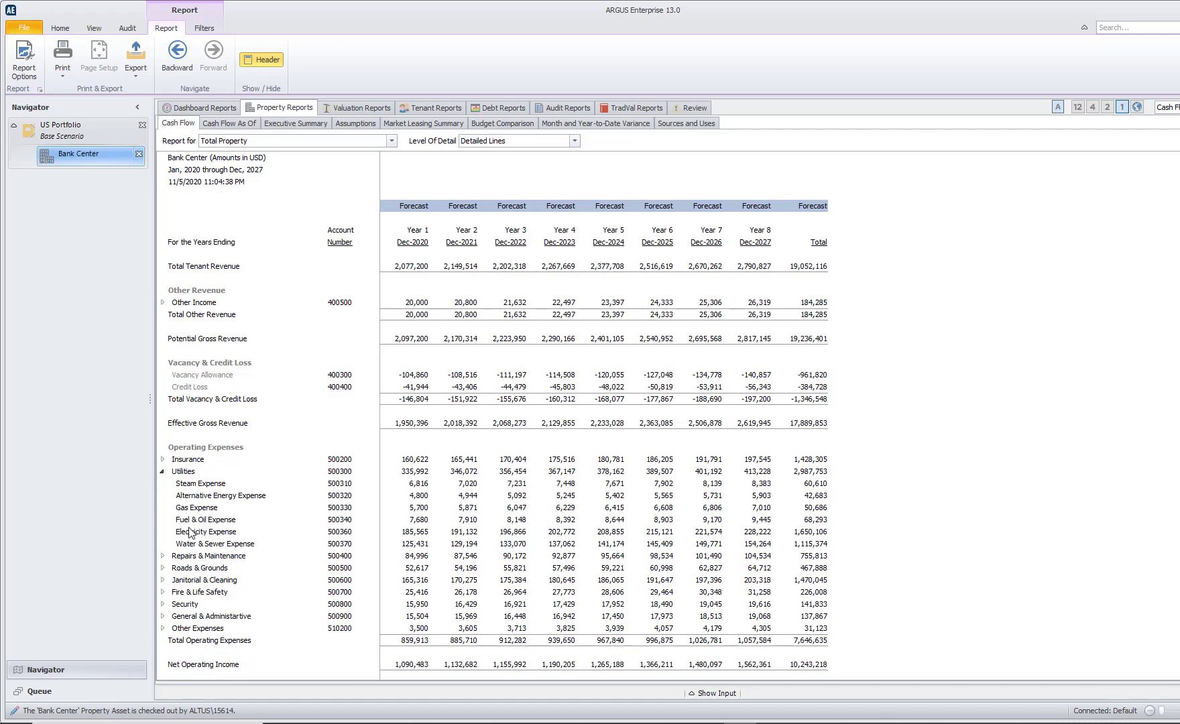
pyautogui.click(422, 534)
# Set Electricity Expense back to 25% fixed and confirm its 2020 cash flow is 169,848
pyautogui.doubleClick(417, 534)
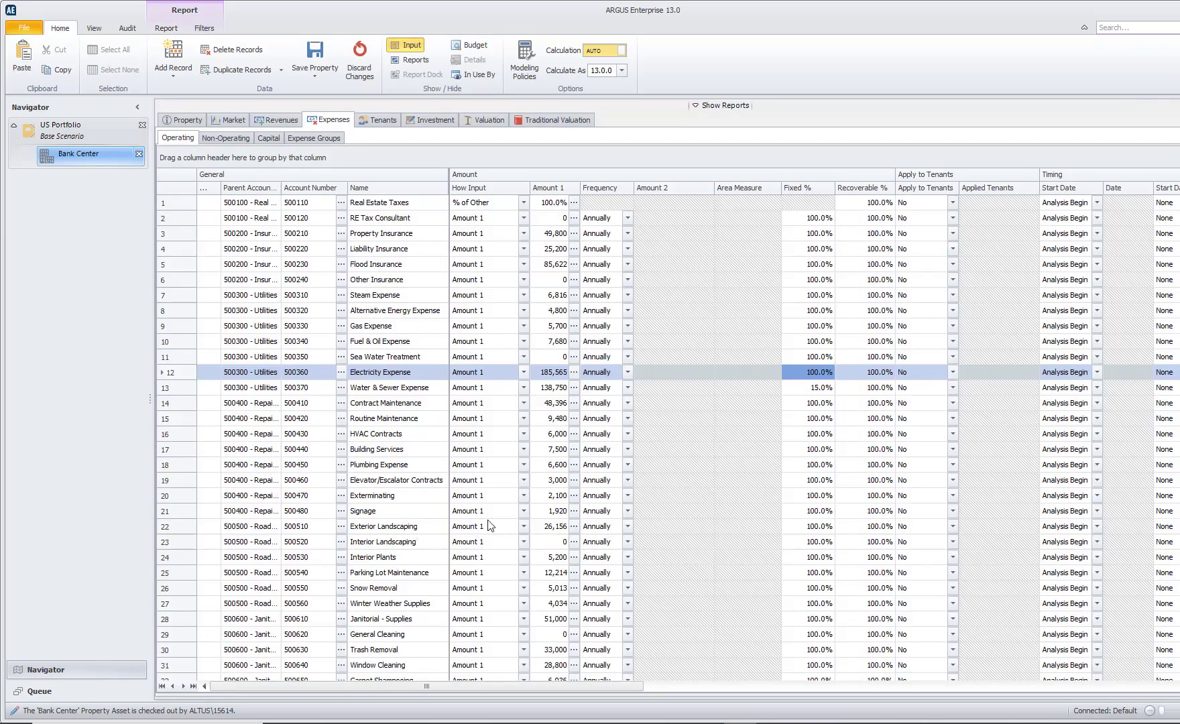
pyautogui.click(803, 374)
pyautogui.write('25')
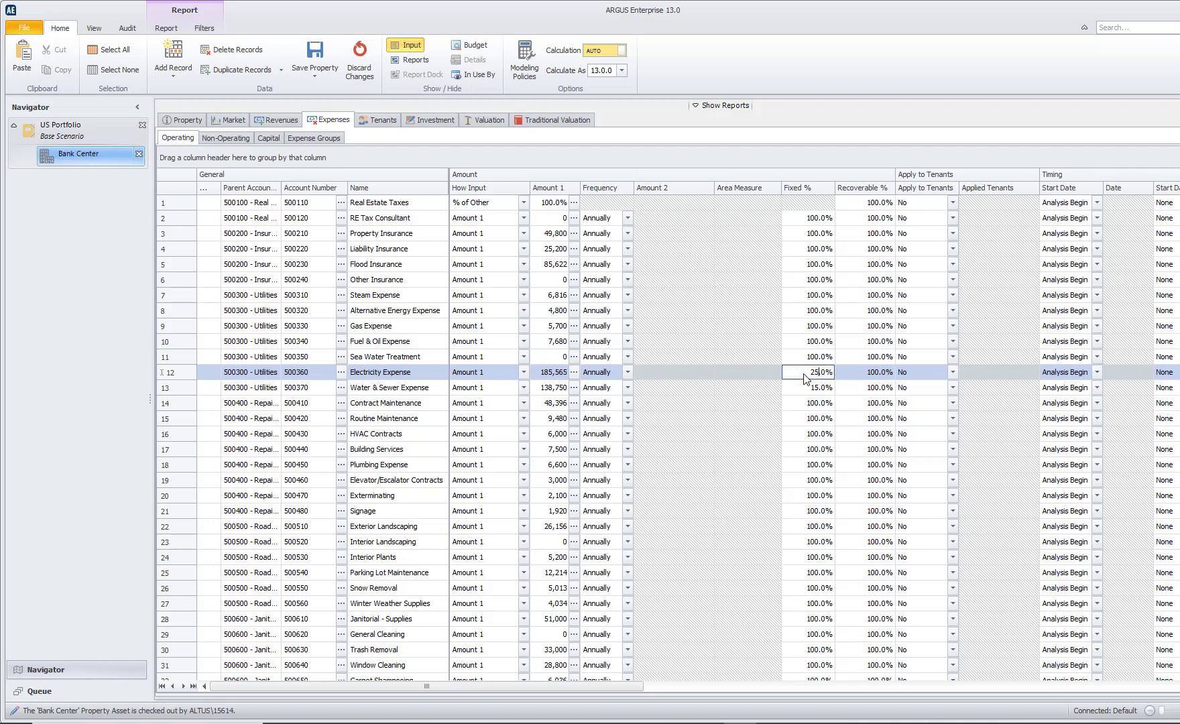
pyautogui.press('Down')
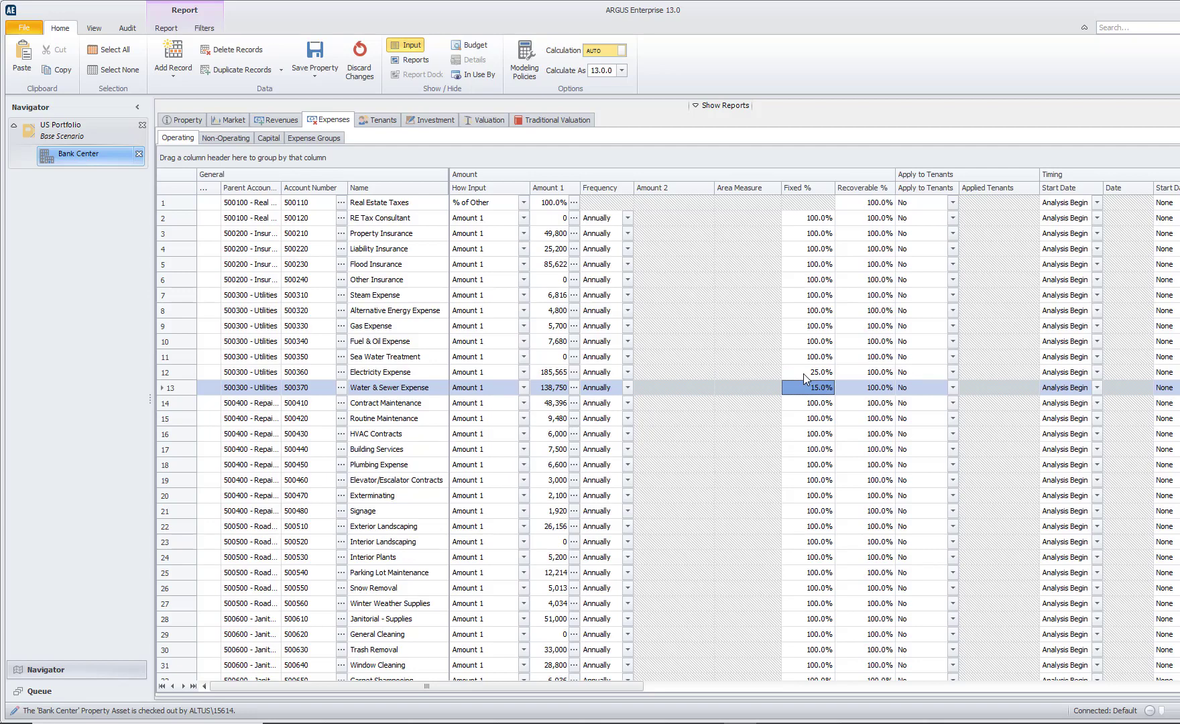
pyautogui.press('F12')
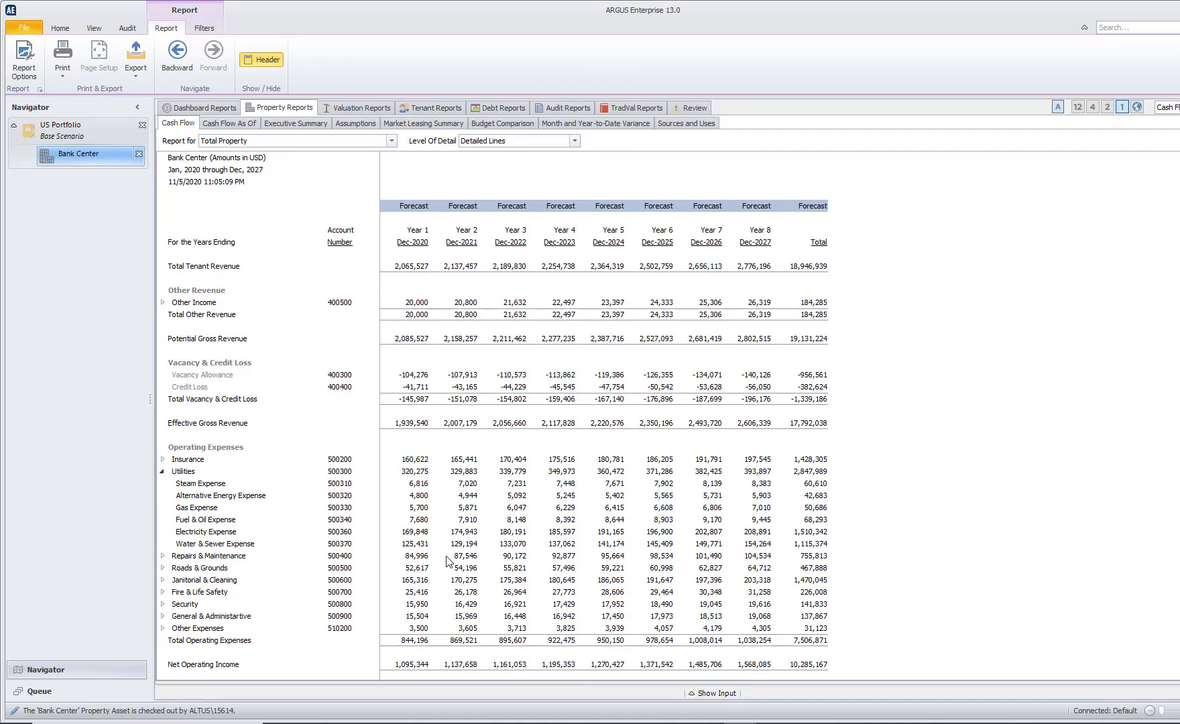
pyautogui.click(414, 533)
# Open the Occupancy audit report and check the 2020 average occupancy of 88.71%
pyautogui.click(573, 109)
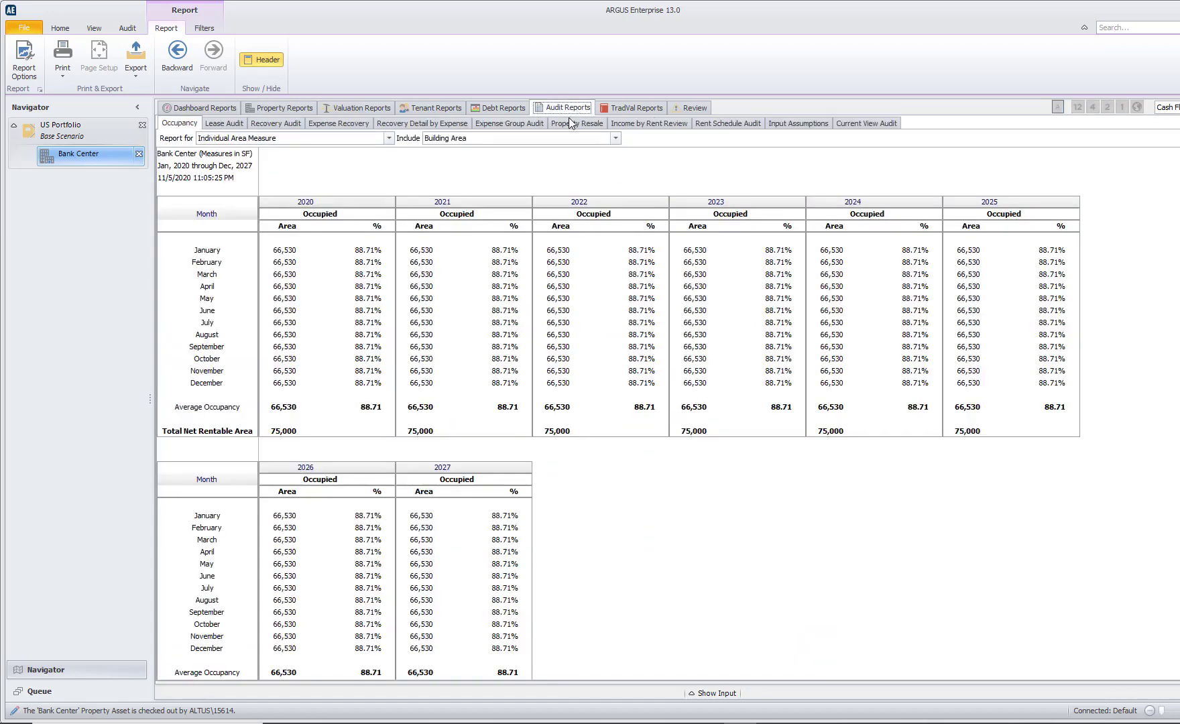
pyautogui.click(180, 126)
pyautogui.click(372, 407)
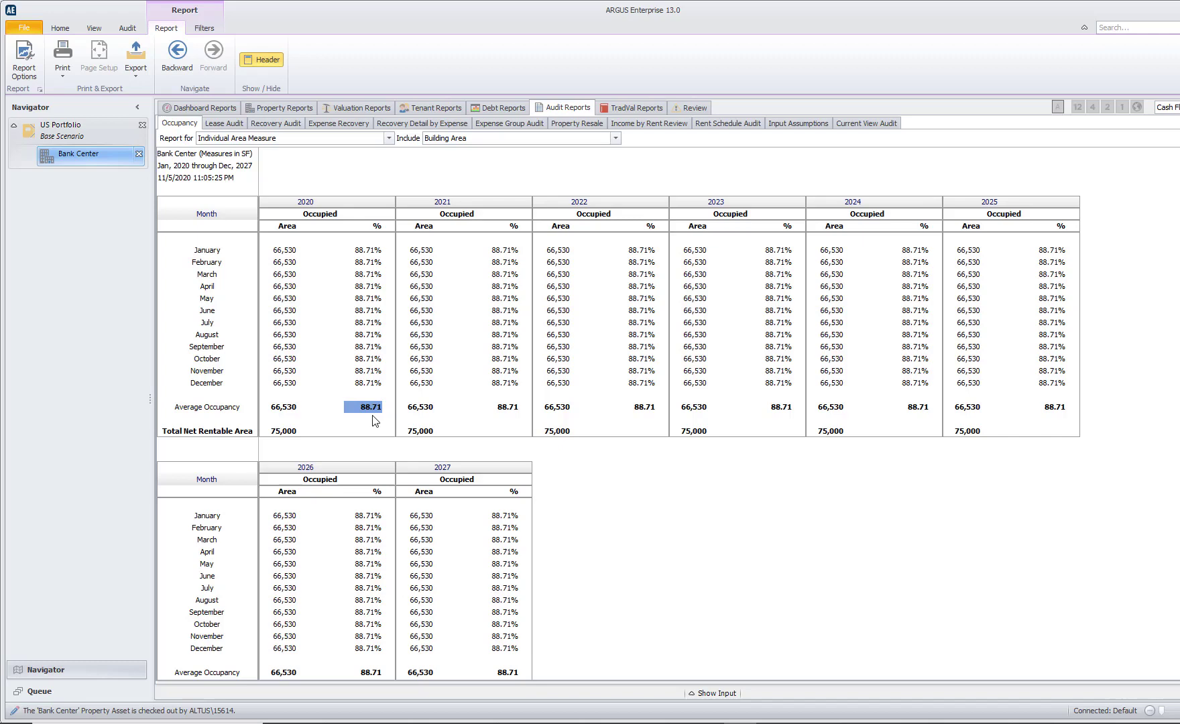